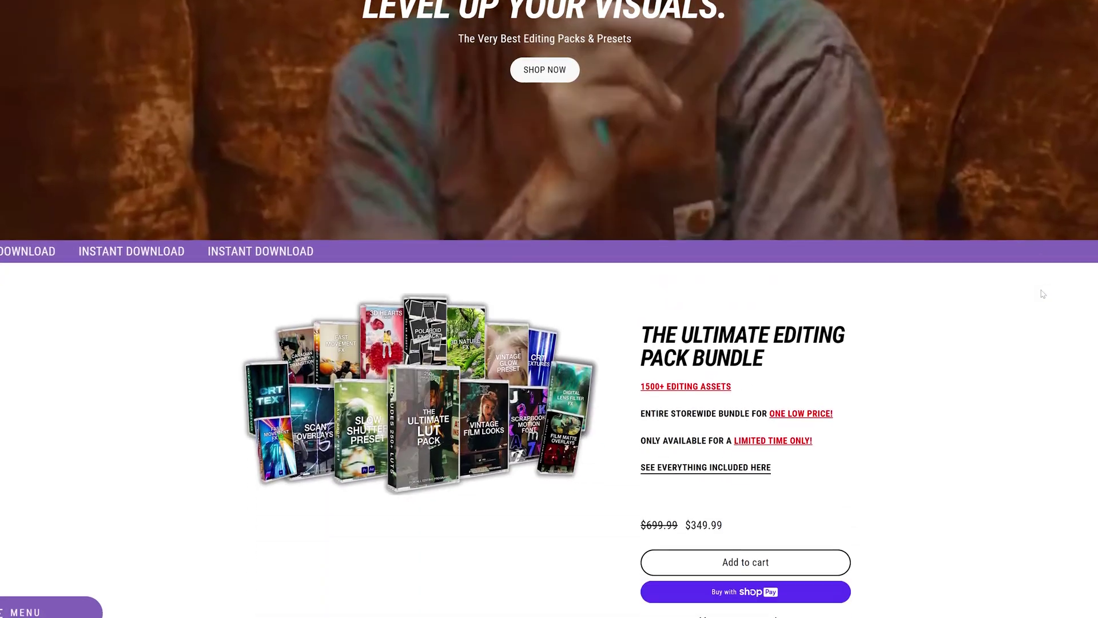
Browse the editing pack store, including the 3D Nature FX and The Ultimate LUT Pack product pages.
scroll(1041, 294, down, 8)
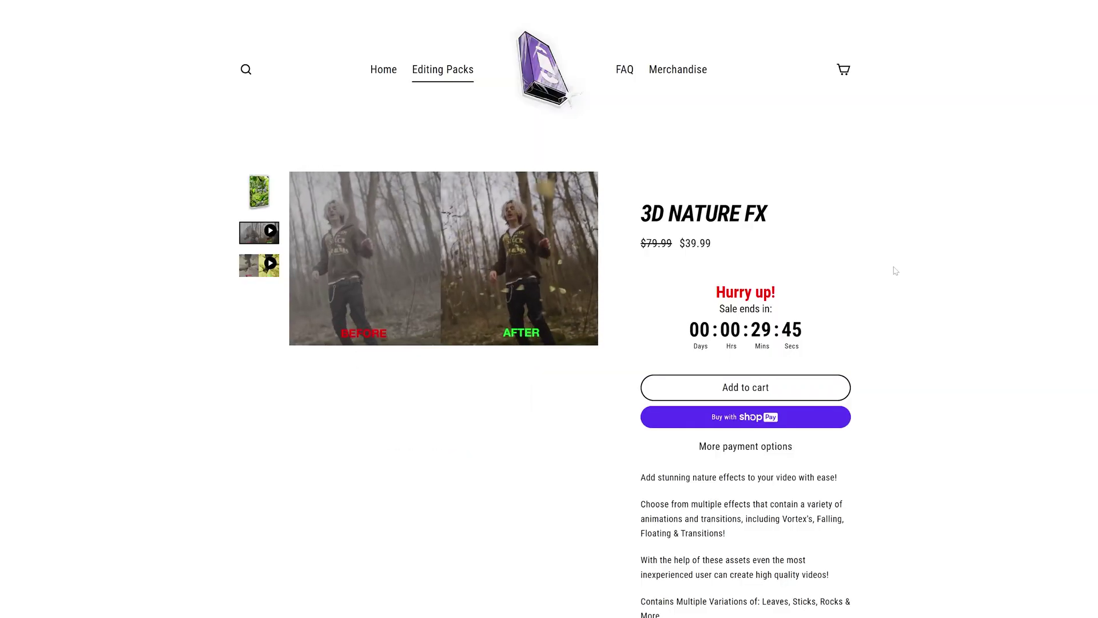
scroll(903, 271, down, 1)
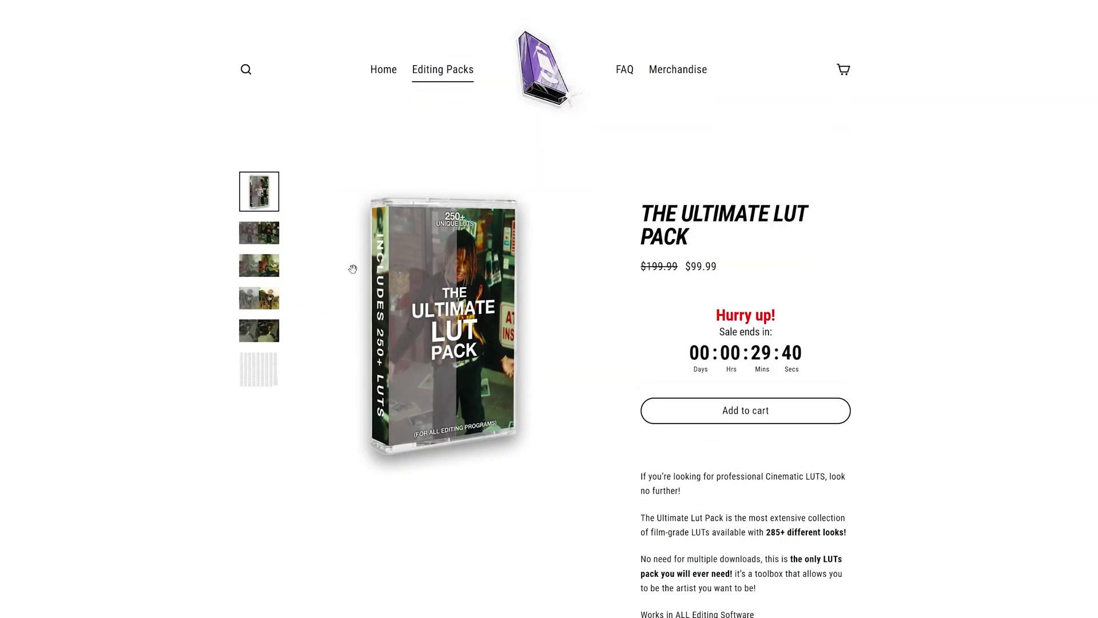
click(259, 235)
click(260, 267)
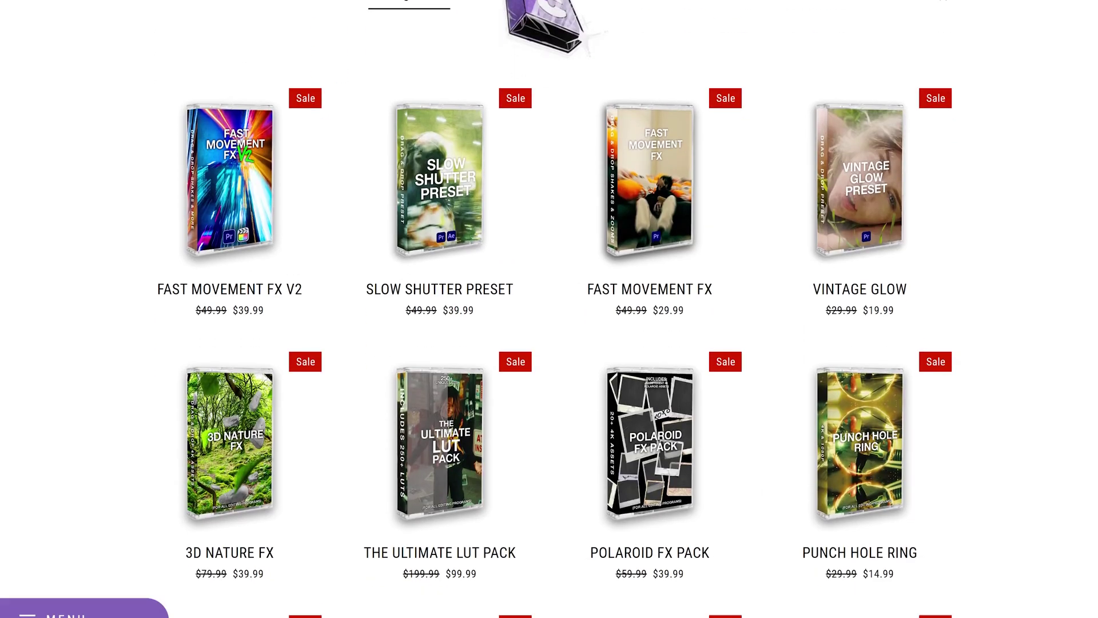
scroll(549, 308, down, 4)
scroll(549, 308, down, 8)
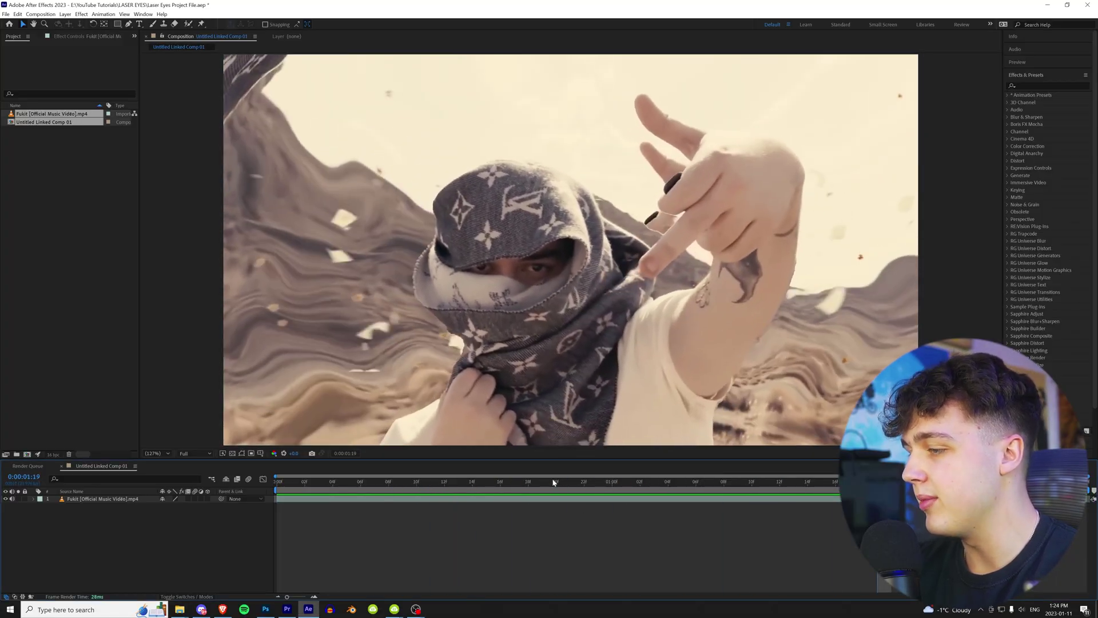
Go to the start of the composition in After Effects, duplicate the music video layer and open the upper copy in the Layer viewer.
drag(553, 482, 203, 502)
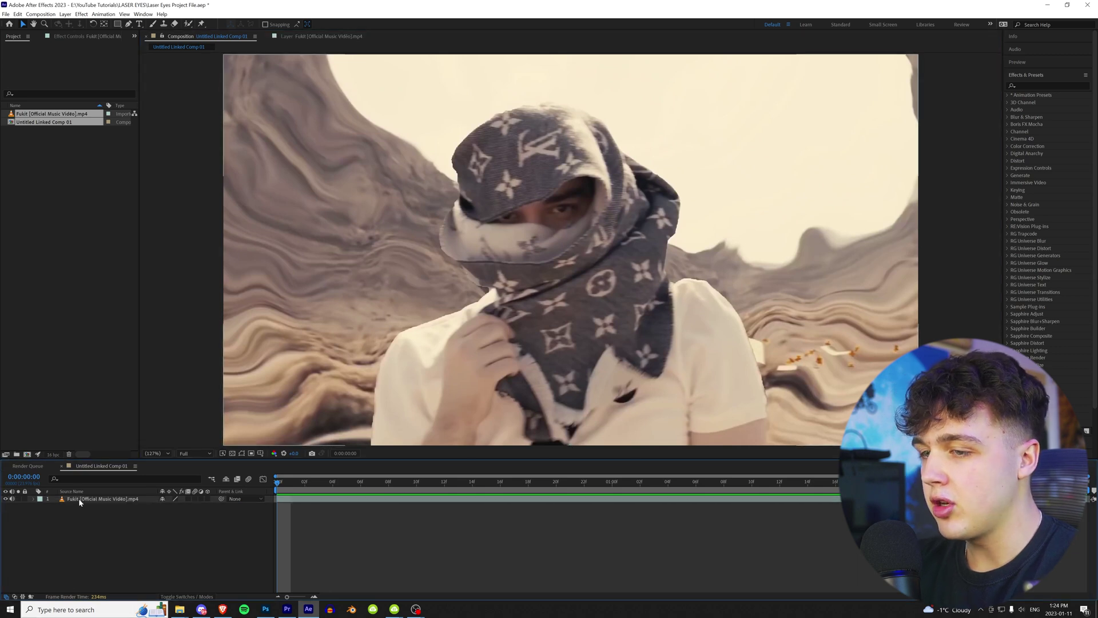
click(86, 499)
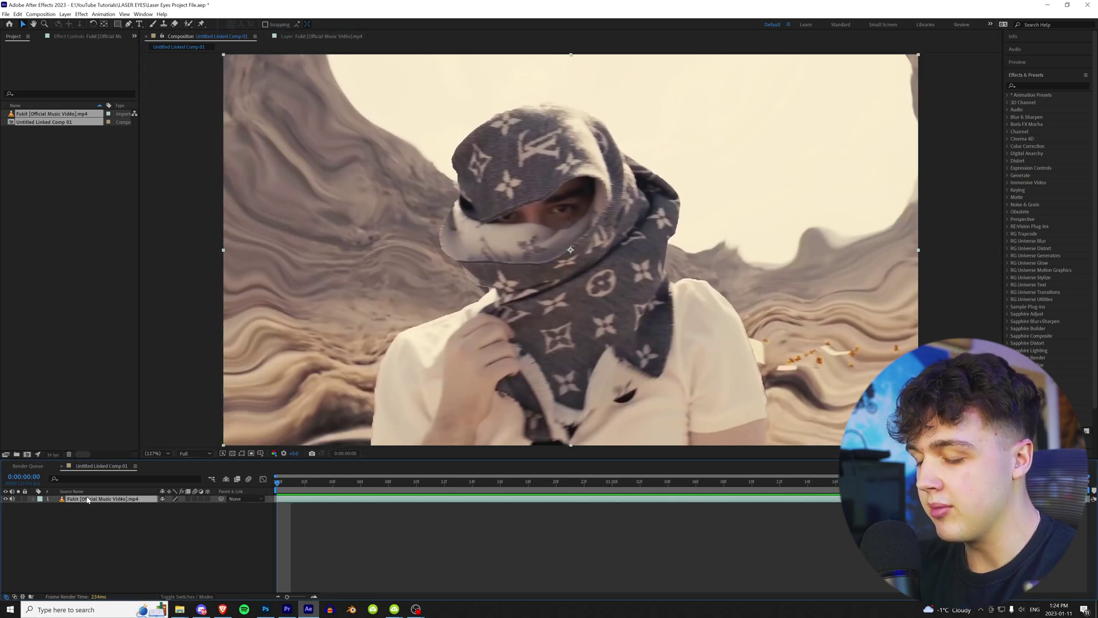
key(ctrl+d)
double_click(122, 499)
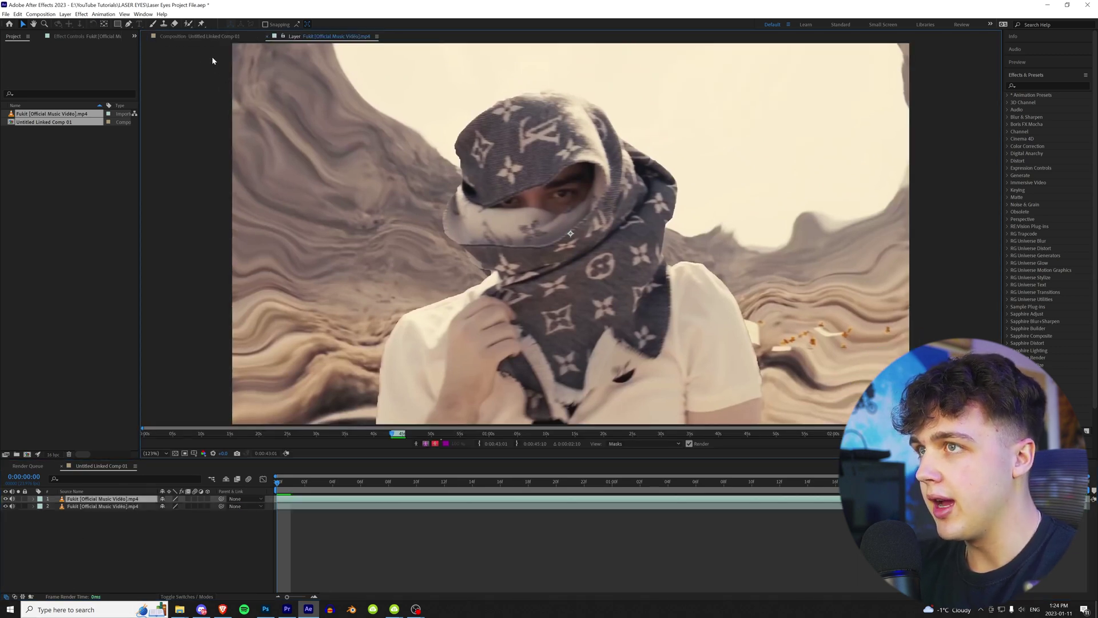
Isolate the subject's eyes on the duplicated footage with the Roto Brush tool.
click(187, 24)
scroll(579, 193, up, 2)
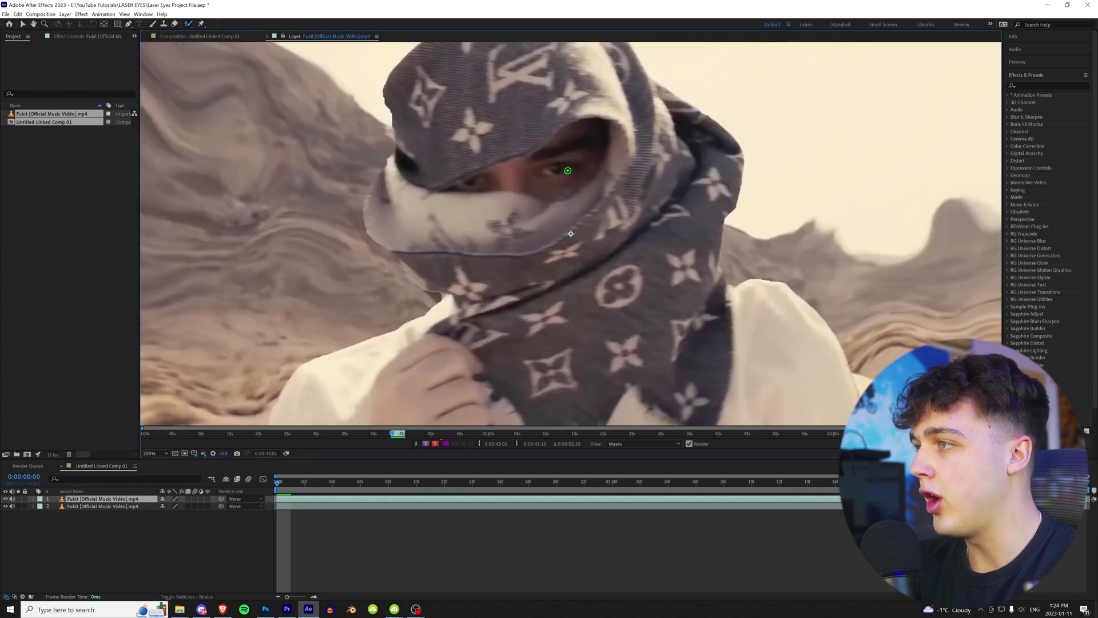
scroll(568, 170, up, 2)
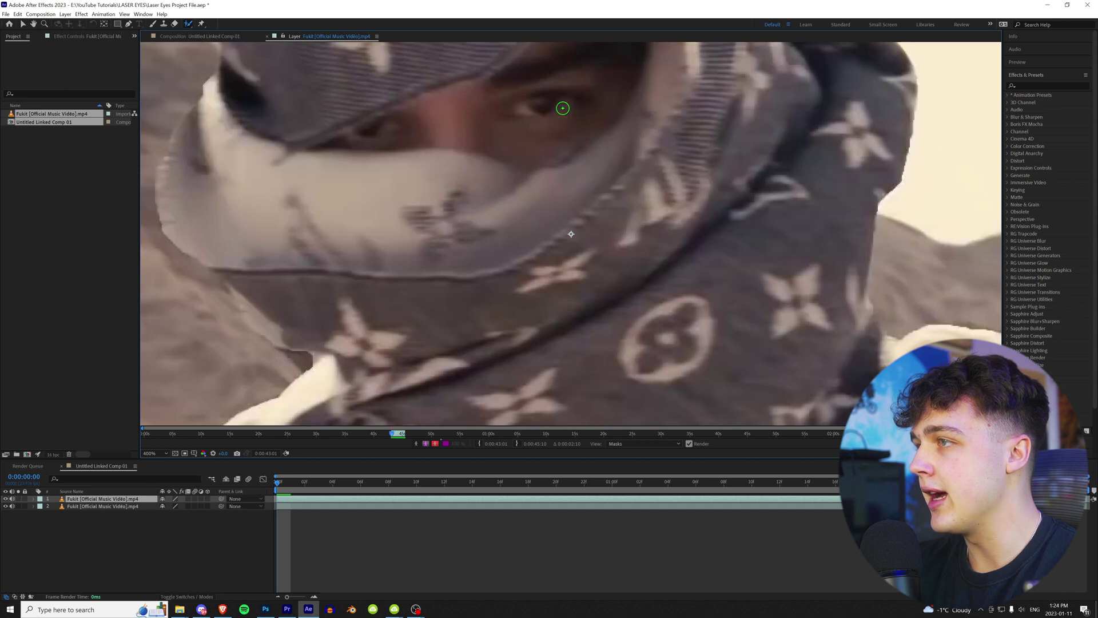
scroll(569, 108, down, 1)
scroll(582, 139, up, 1)
drag(575, 106, 583, 199)
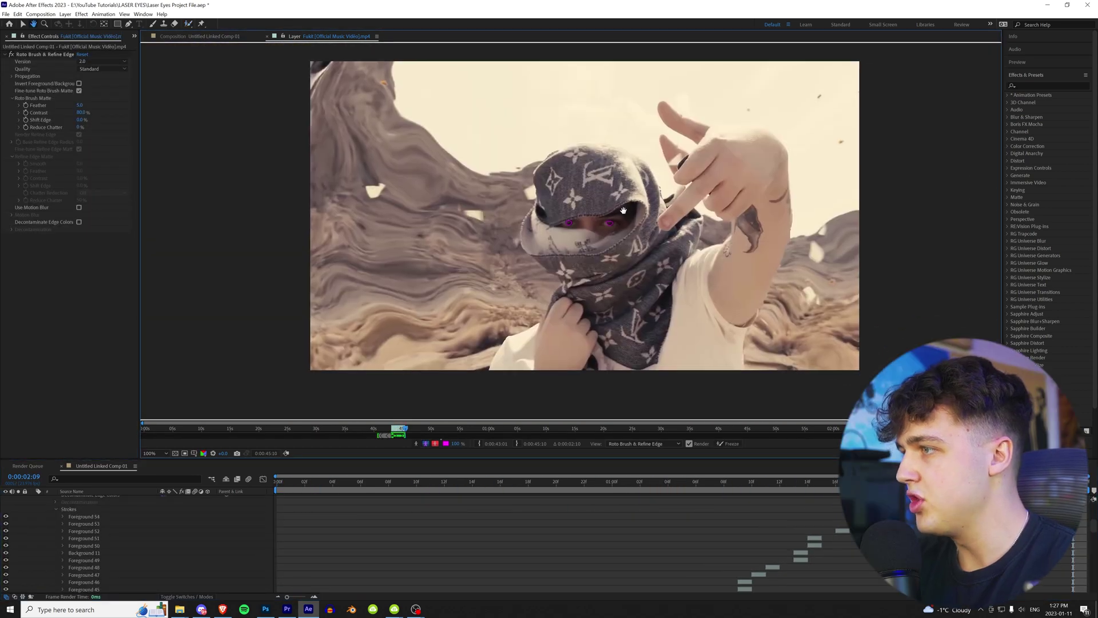
Preview the eye roto selection through the clip.
click(305, 482)
key(space)
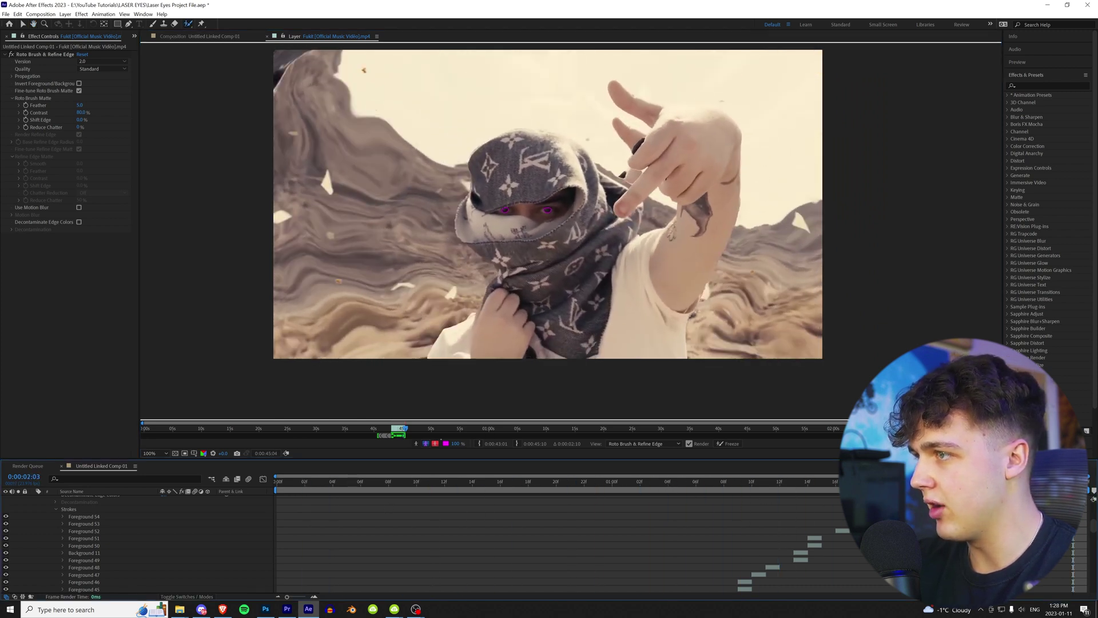
click(796, 482)
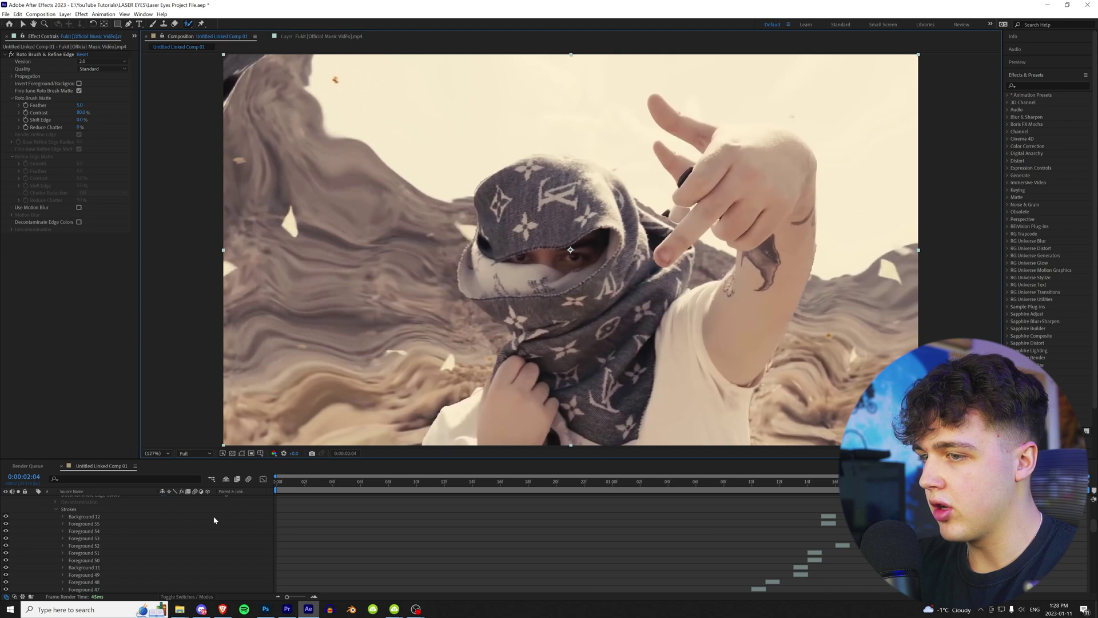
Collapse the roto layer's properties and check the isolated eyes by temporarily hiding the original footage layer.
scroll(80, 522, up, 10)
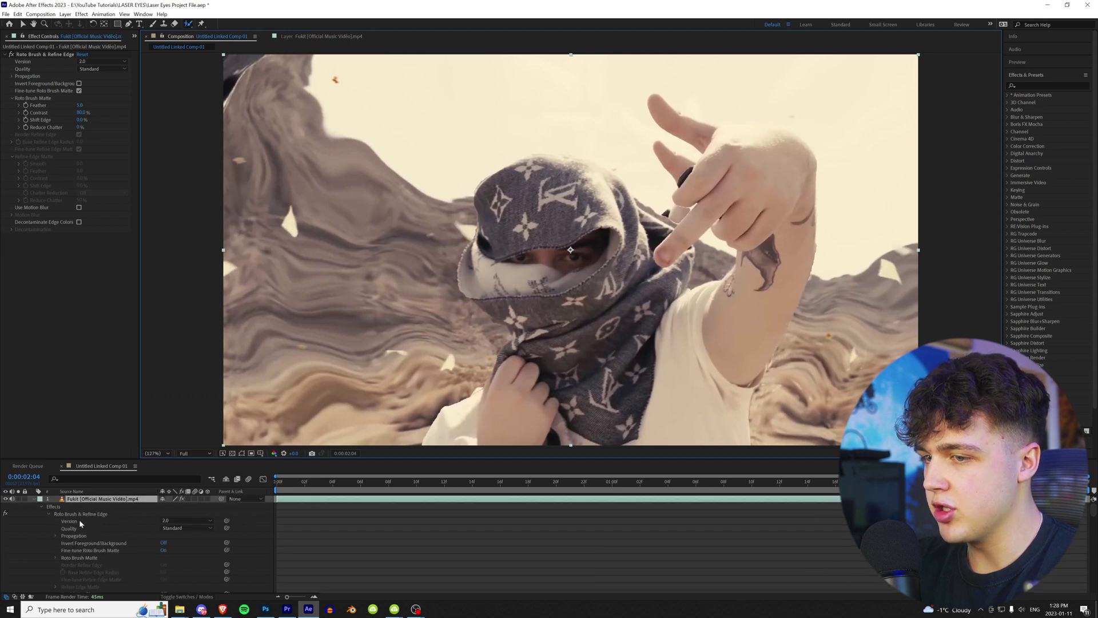
click(34, 498)
click(6, 506)
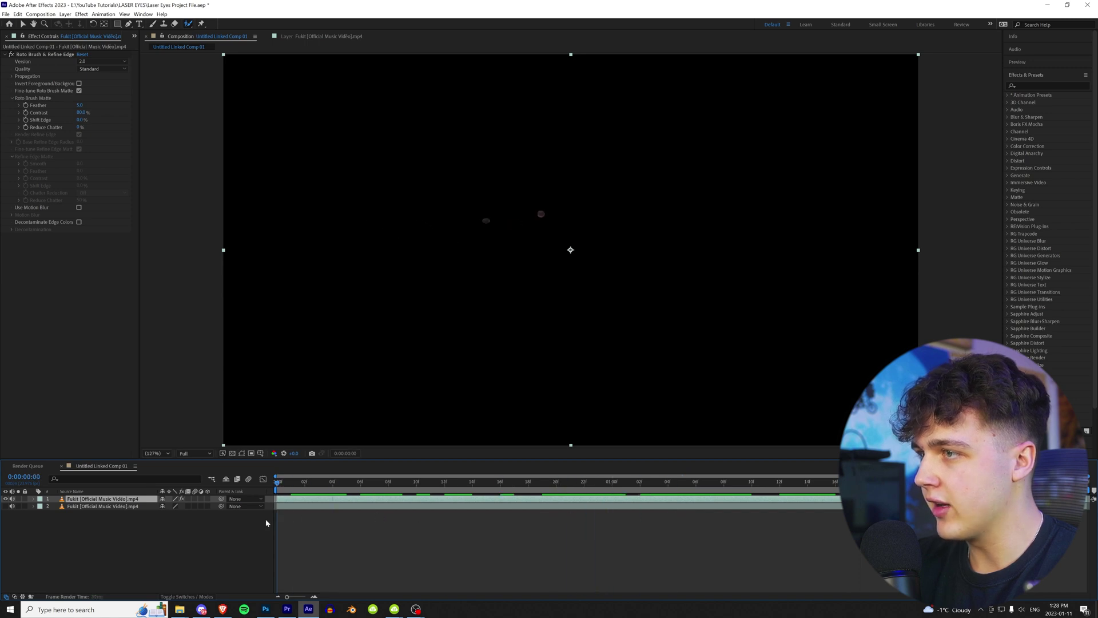
click(5, 506)
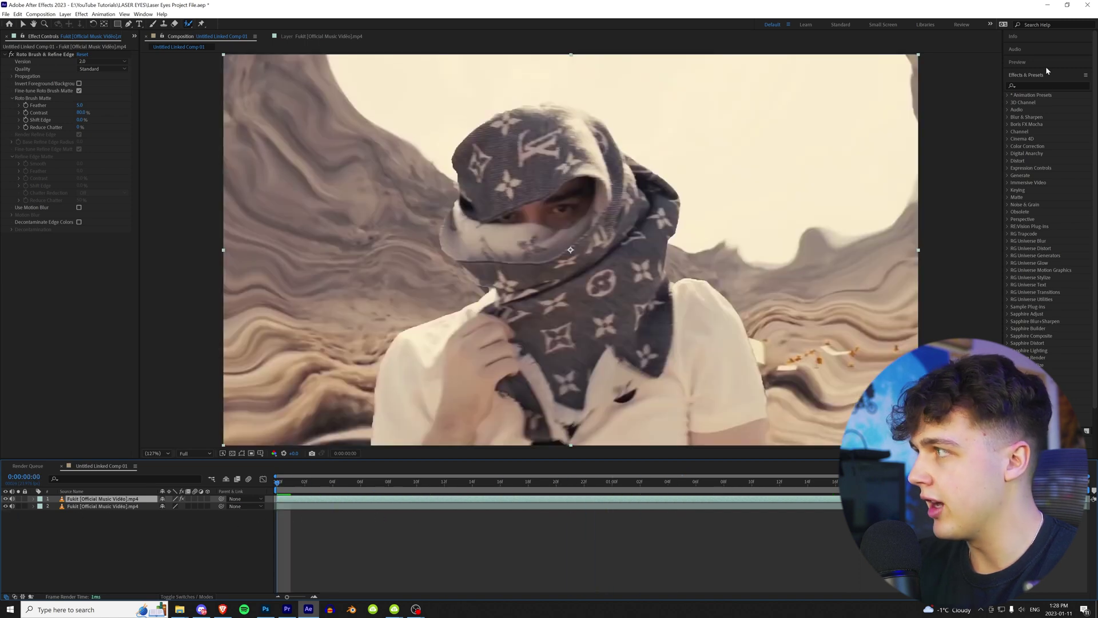
Find the Fill effect and apply it to the roto eye layer.
click(1037, 86)
text(fill)
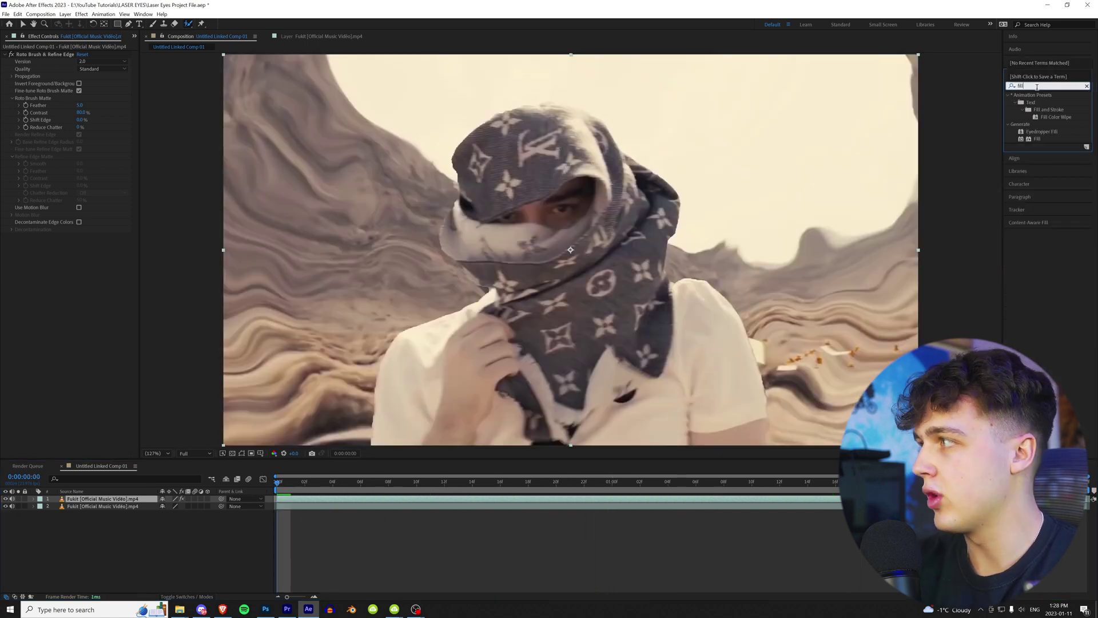
drag(1037, 138, 840, 161)
drag(89, 499, 90, 499)
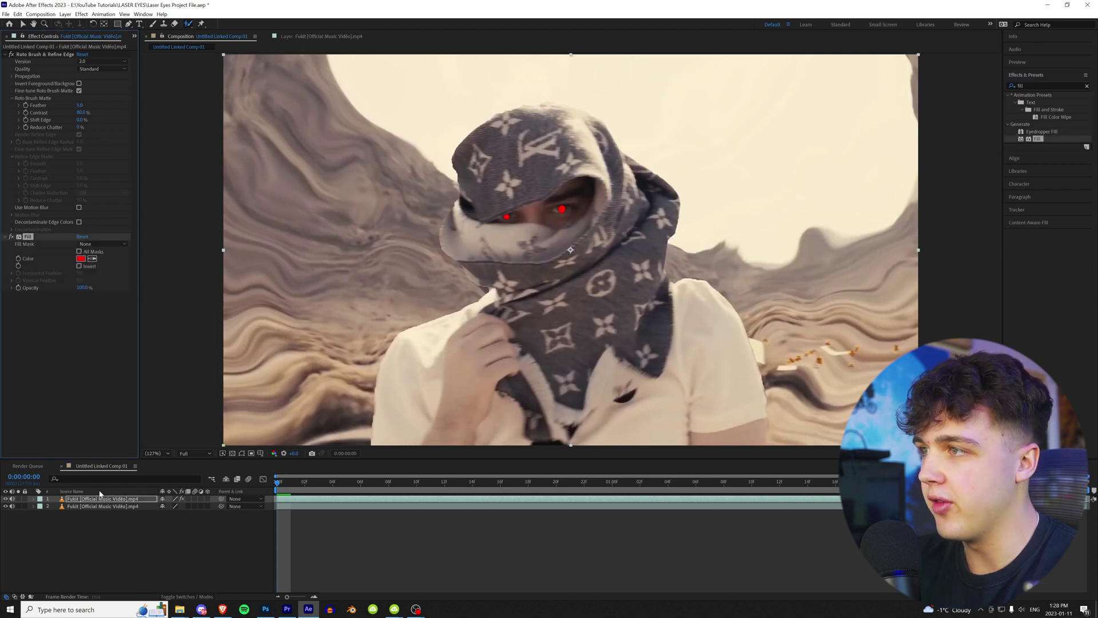
Set the Fill color on the eyes to pure red, FF0000.
key(v)
scroll(581, 171, up, 3)
key(comma)
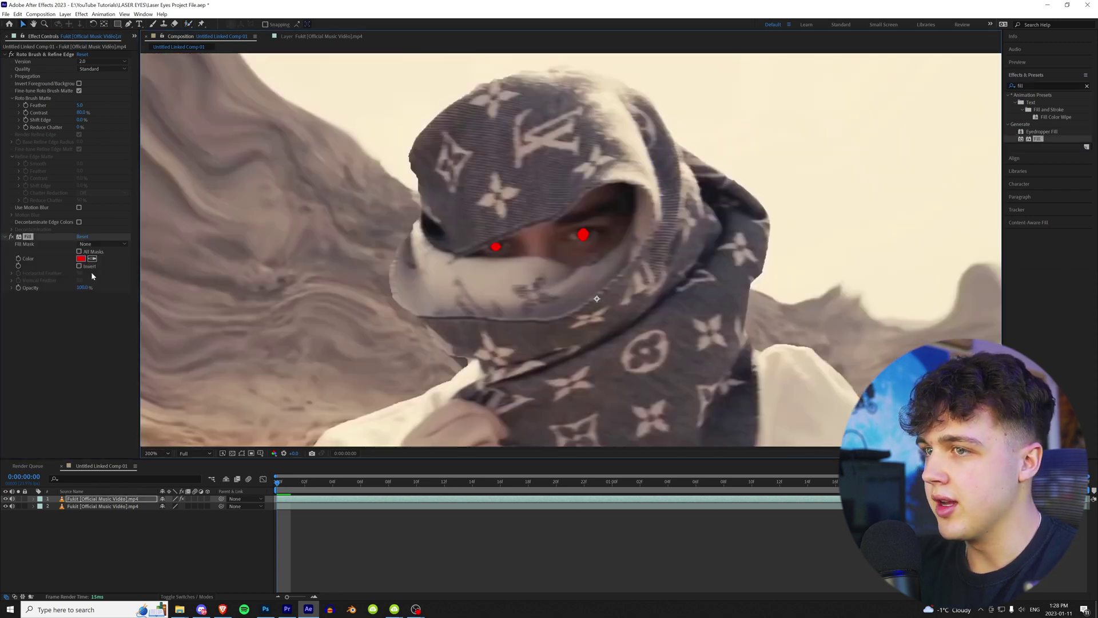
click(81, 259)
drag(686, 173, 755, 164)
drag(811, 252, 816, 197)
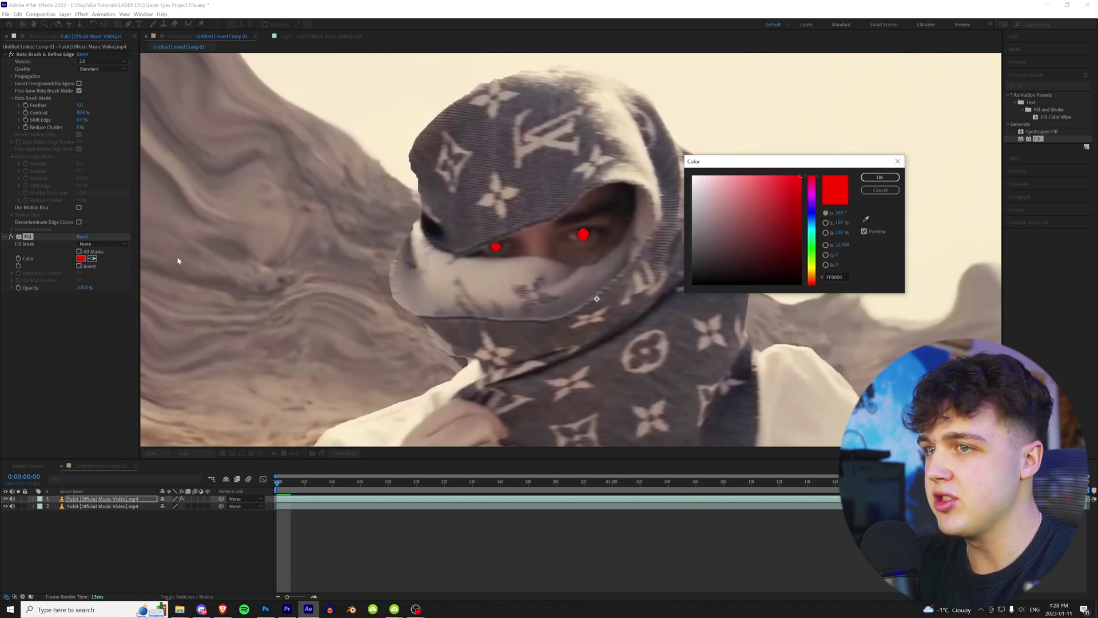
click(879, 177)
Apply the uni.Glow and S_Rays effects to the eye layer.
text(glow)
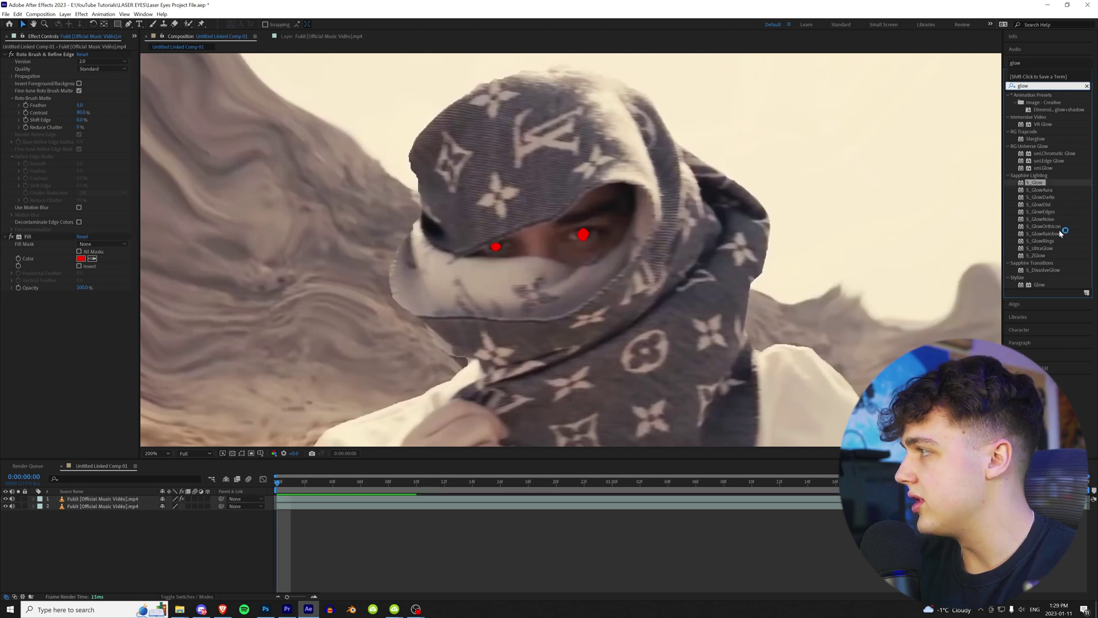
drag(1043, 168, 596, 298)
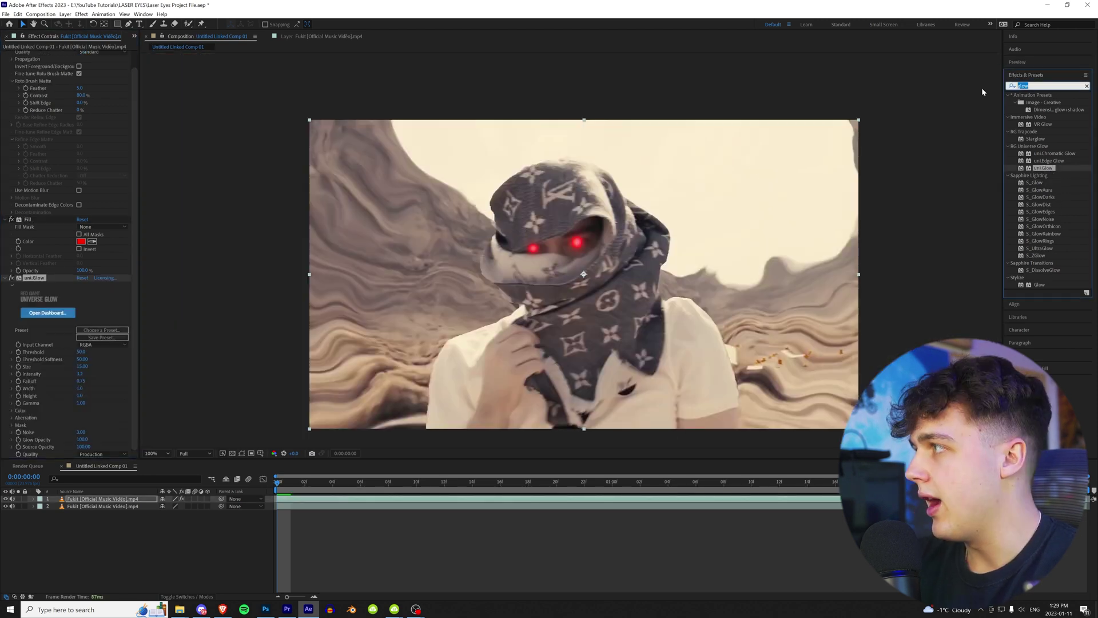
text(rays)
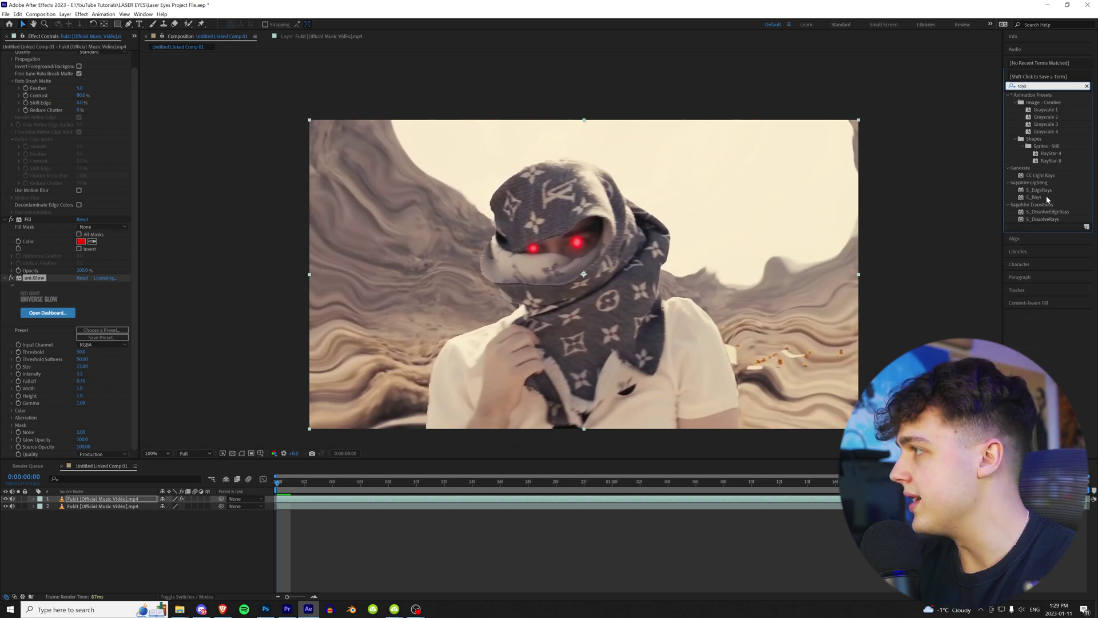
drag(1033, 197, 108, 498)
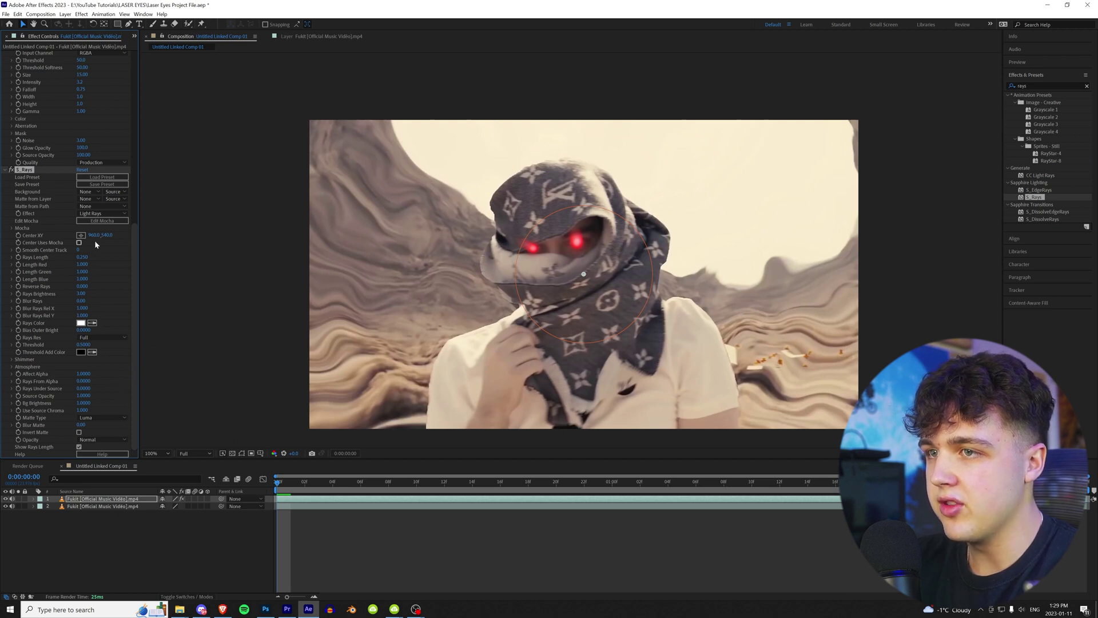
Increase the S_Rays length to 0.620 and place the ray center just above the head so the beams shoot downward from the eyes.
drag(591, 271, 607, 130)
drag(83, 257, 163, 248)
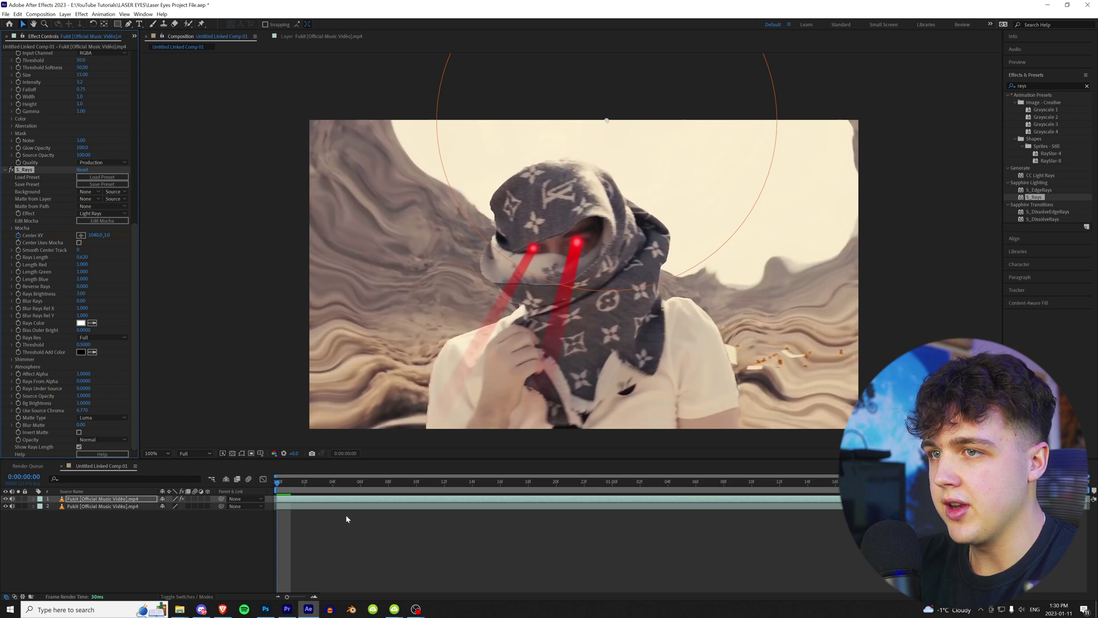
drag(613, 121, 587, 175)
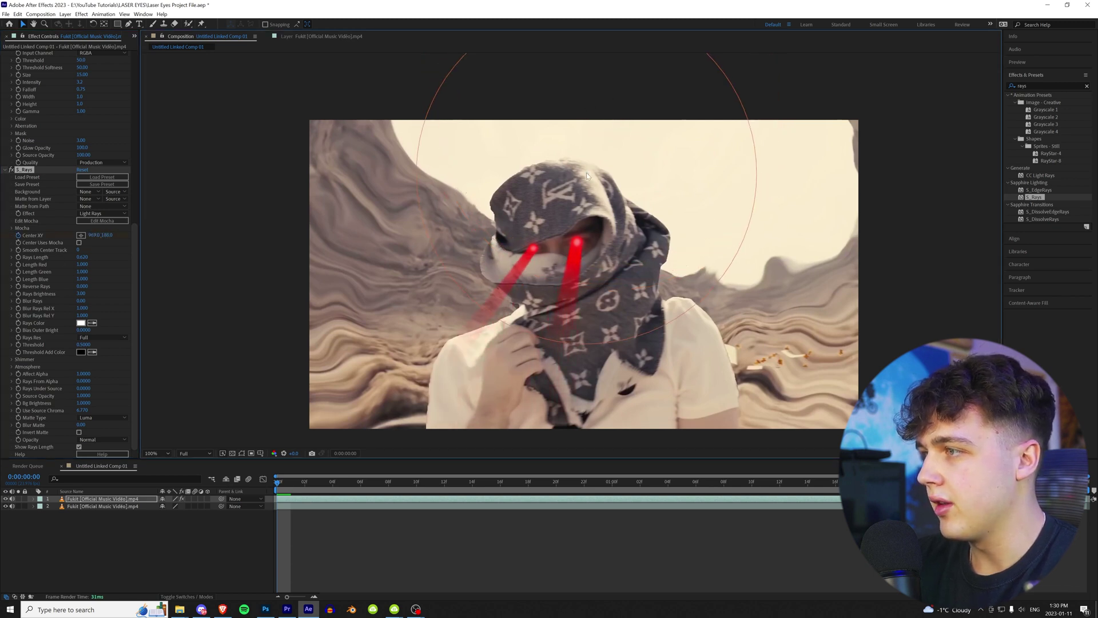
Keyframe the S_Rays center through the clip so the laser beams follow the direction of the moving head.
drag(314, 482, 502, 479)
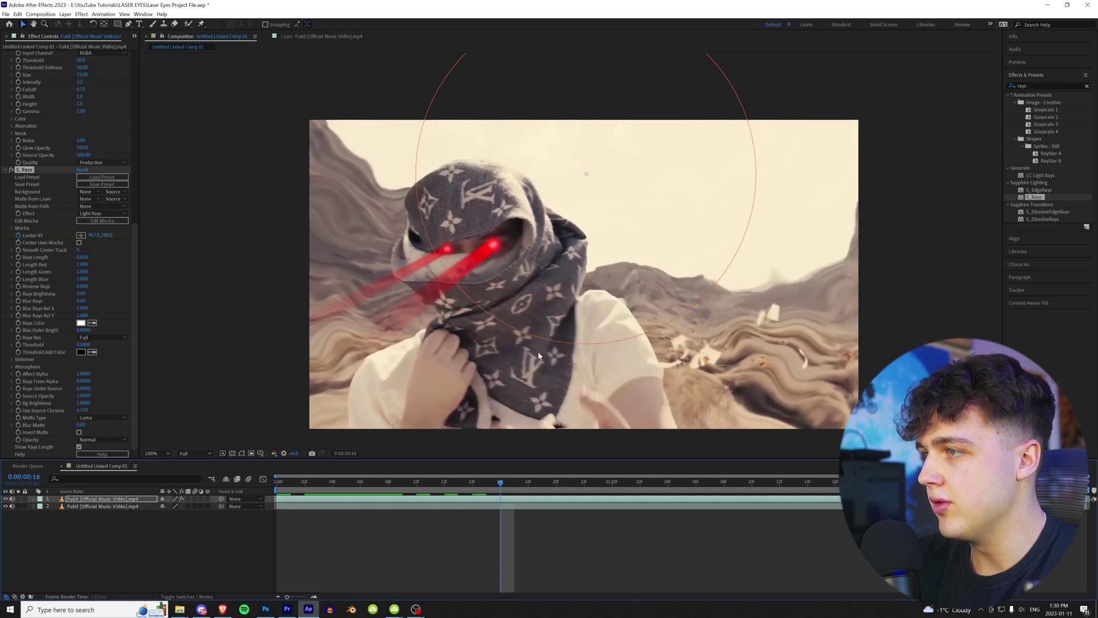
drag(586, 174, 408, 170)
mouse_move(493, 230)
mouse_down()
mouse_move(491, 244)
mouse_move(489, 232)
mouse_up()
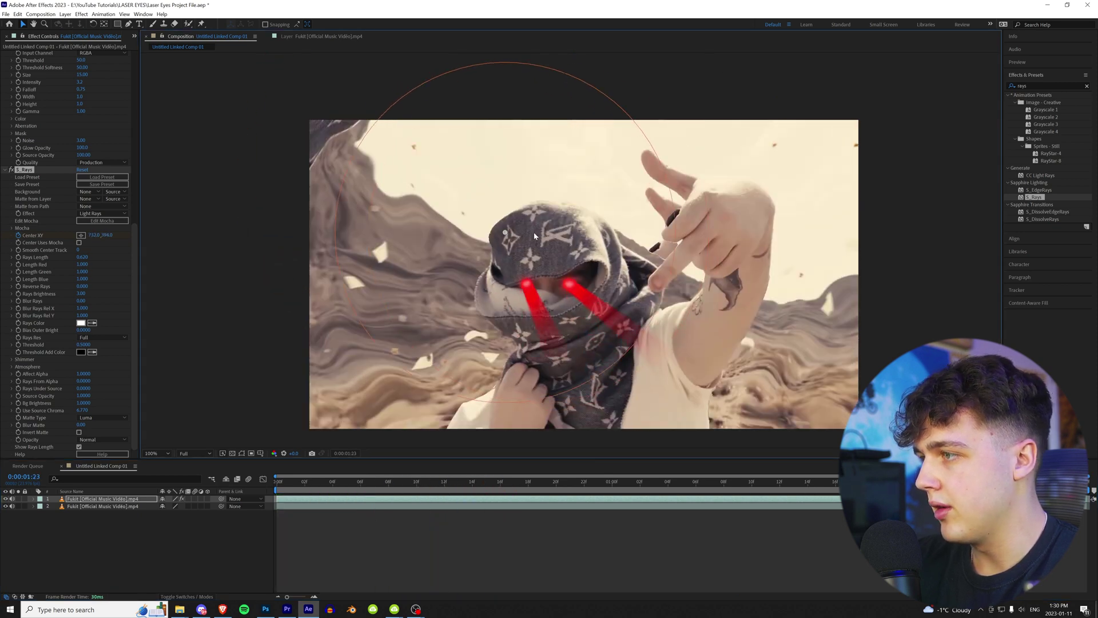
drag(533, 232, 618, 240)
drag(319, 484, 206, 513)
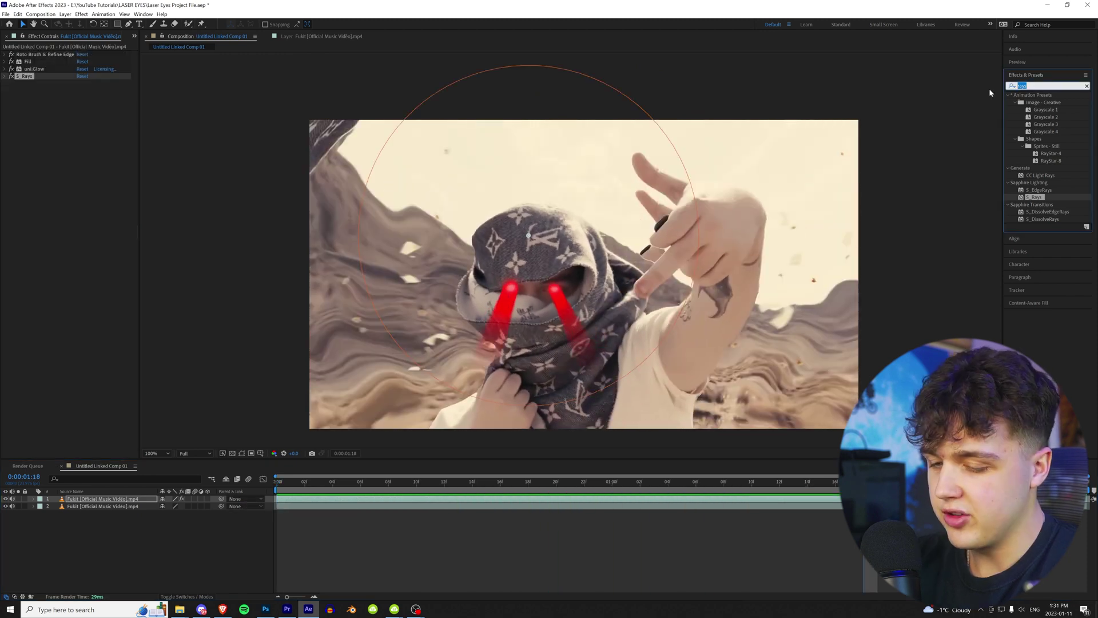
Apply the S_Glow effect to the eye layer and check the lasers at frame 20.
text(glow)
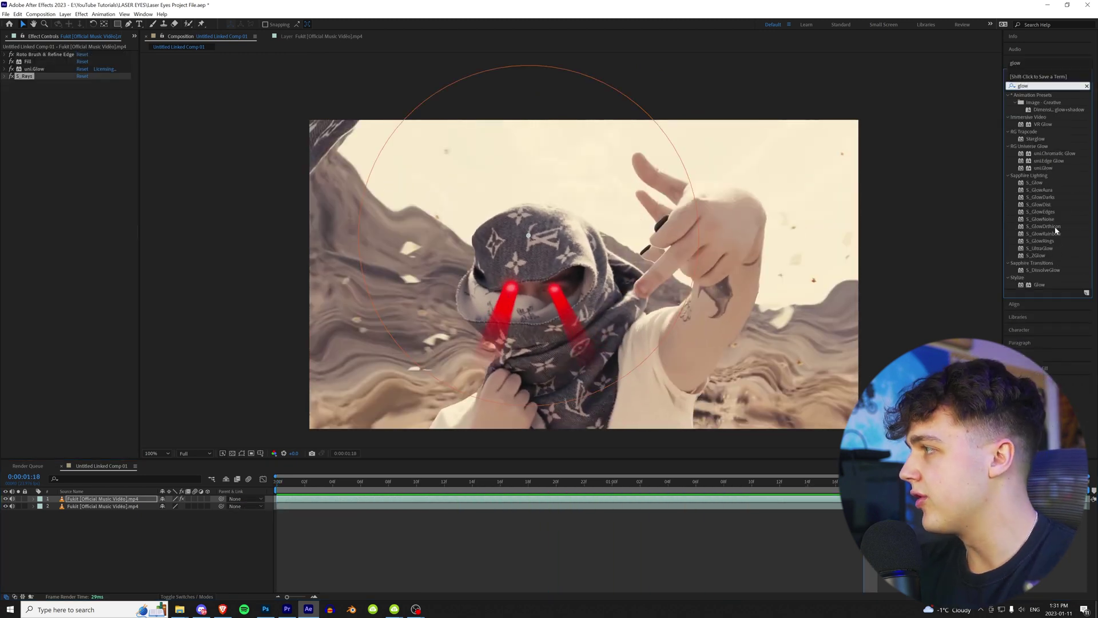
click(1035, 183)
drag(117, 475, 103, 499)
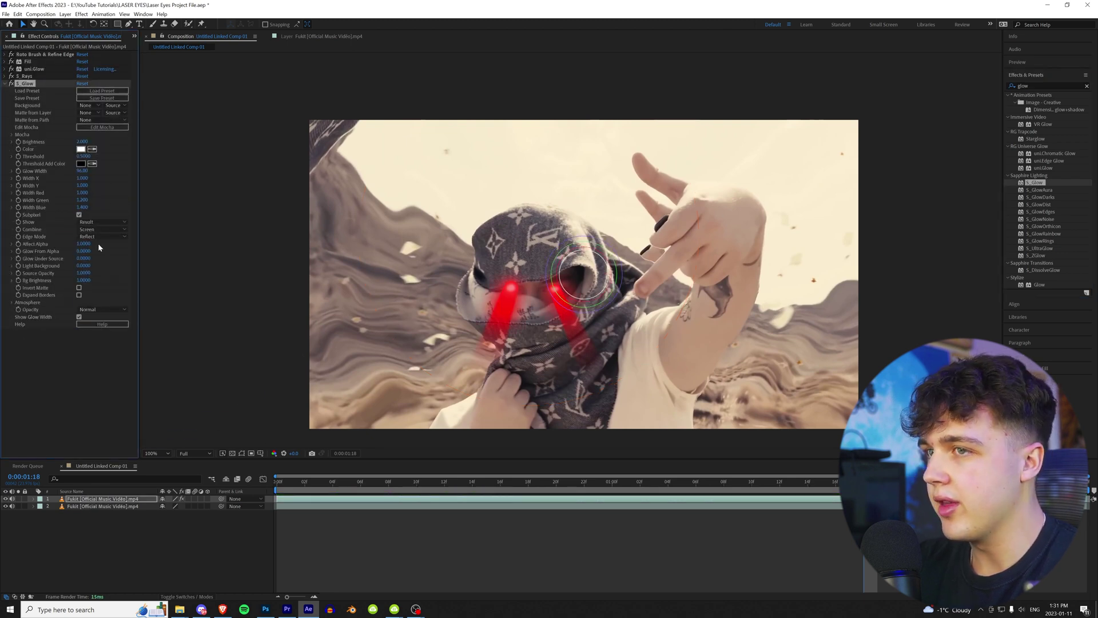
click(557, 488)
Apply the Colorama effect to the eye layer and place it directly below Fill, above uni.Glow.
drag(1039, 85, 992, 92)
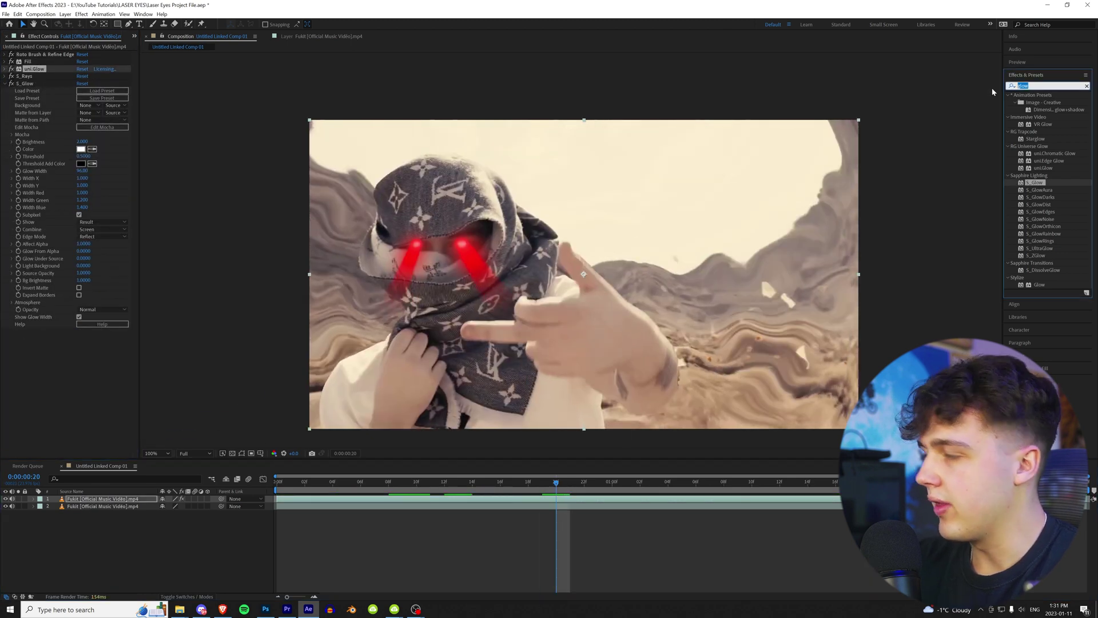
key(BackSpace)
text(color)
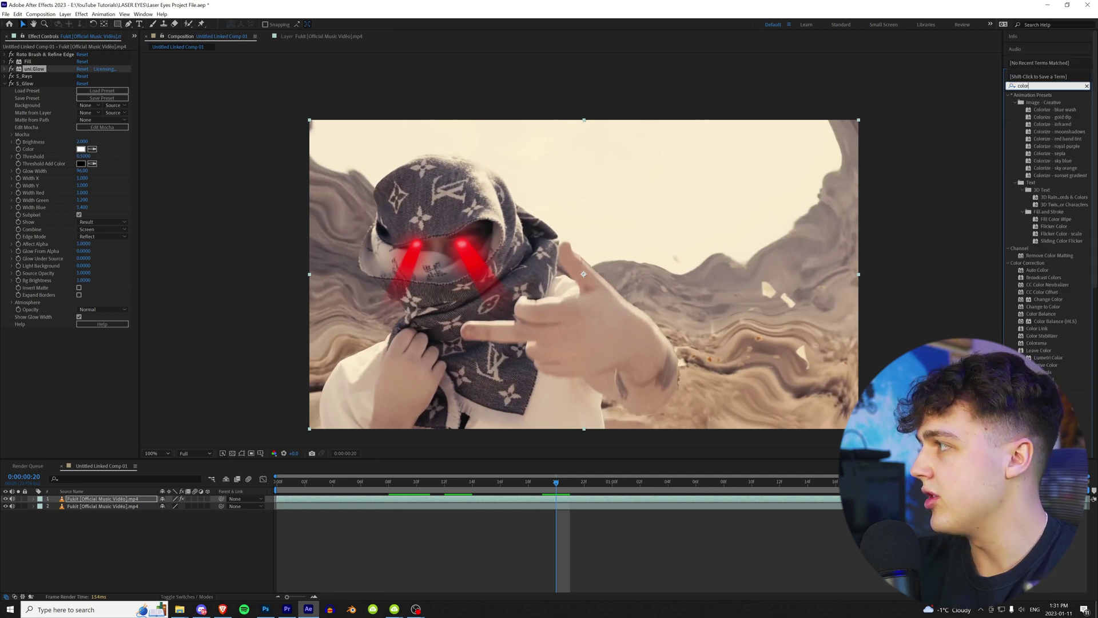
text(a)
double_click(1036, 102)
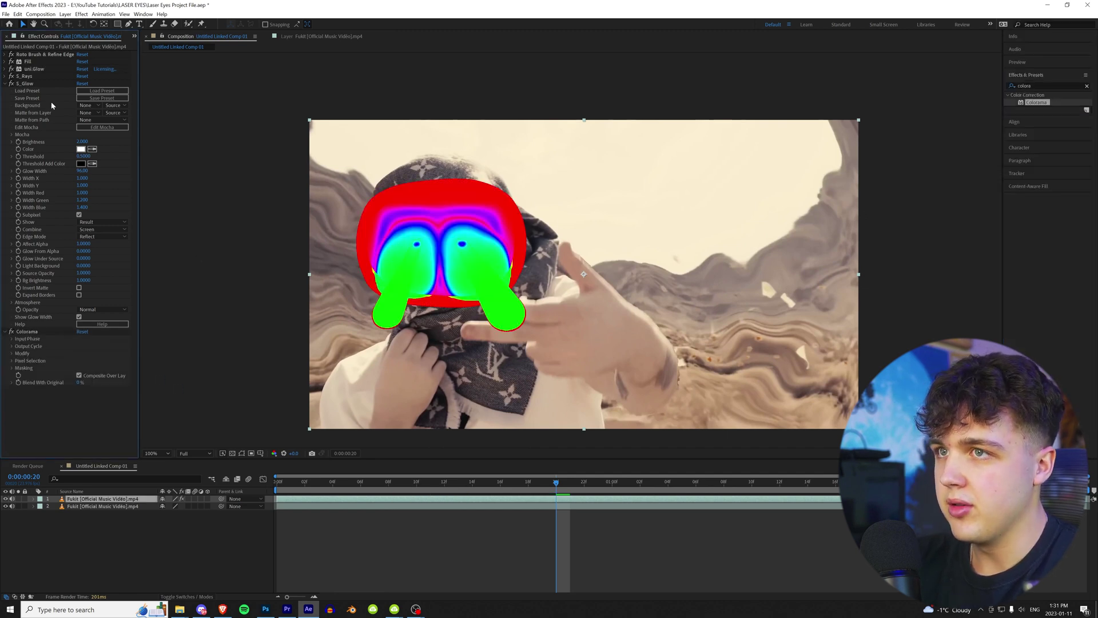
drag(44, 84, 43, 65)
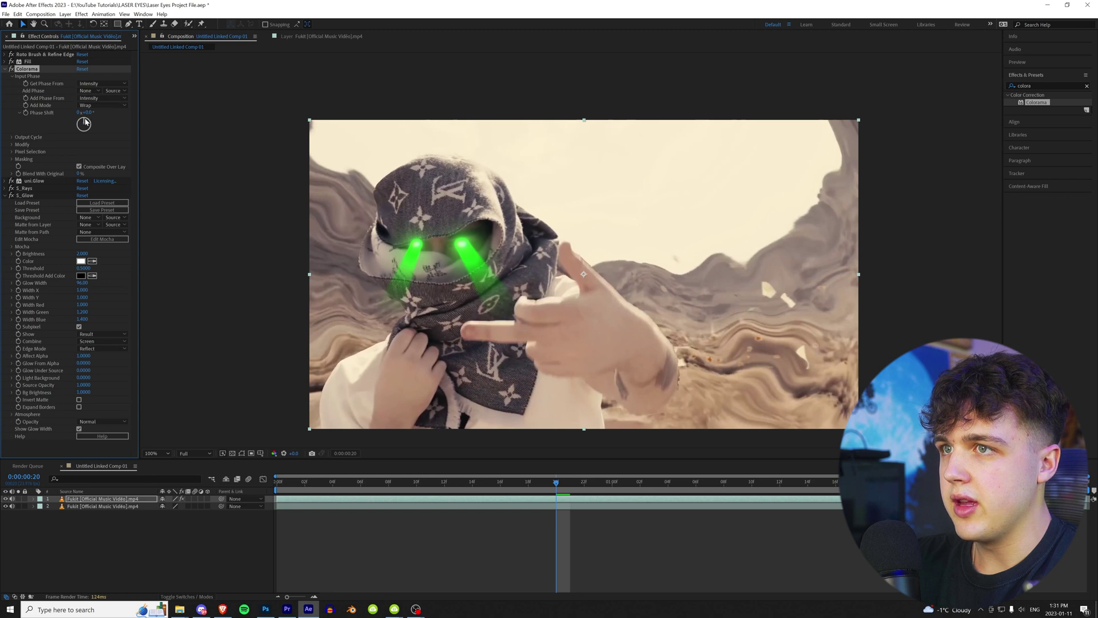
Keyframe Colorama's Phase Shift across the clip so the laser color cycles over time.
mouse_move(91, 126)
mouse_down()
mouse_move(84, 135)
mouse_move(68, 125)
mouse_move(76, 114)
mouse_up()
key(space)
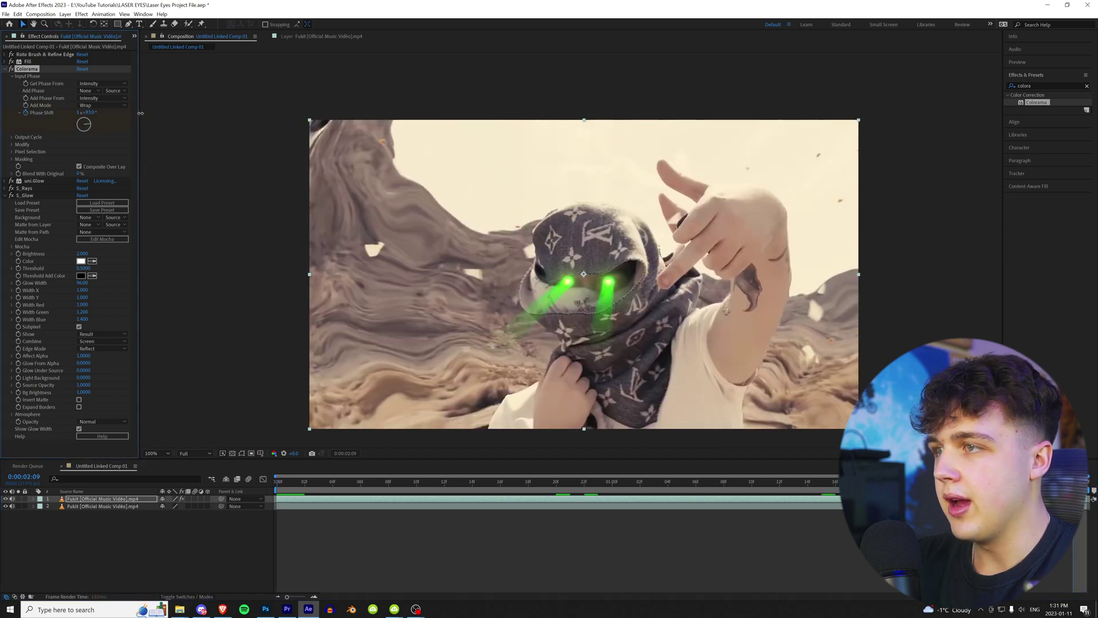
Play the composition from the first frame to check the laser color cycling.
click(280, 483)
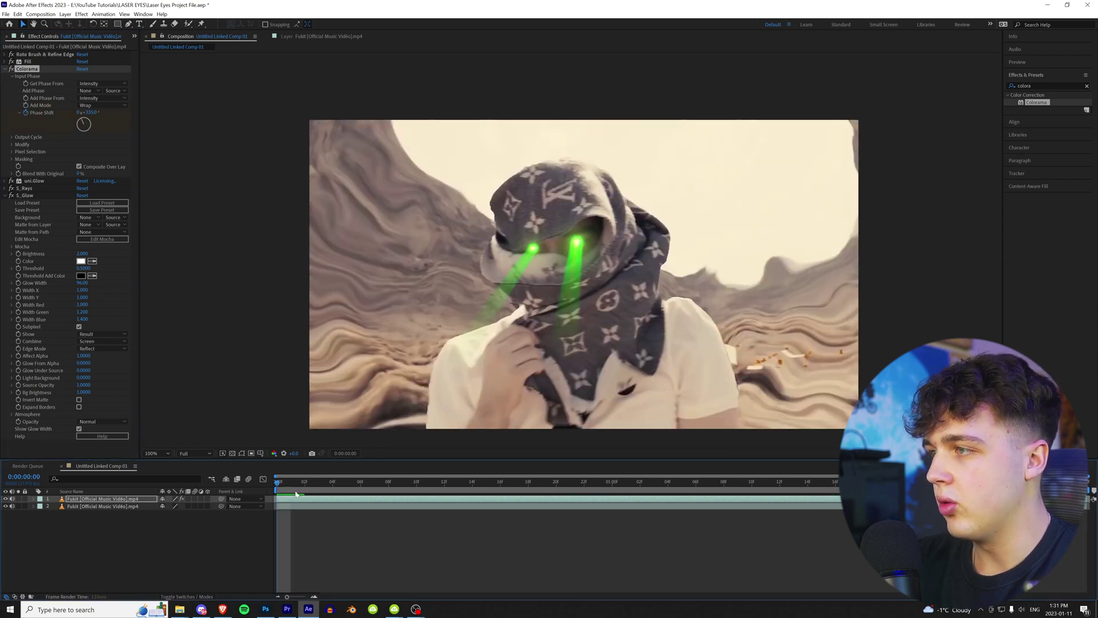
key(space)
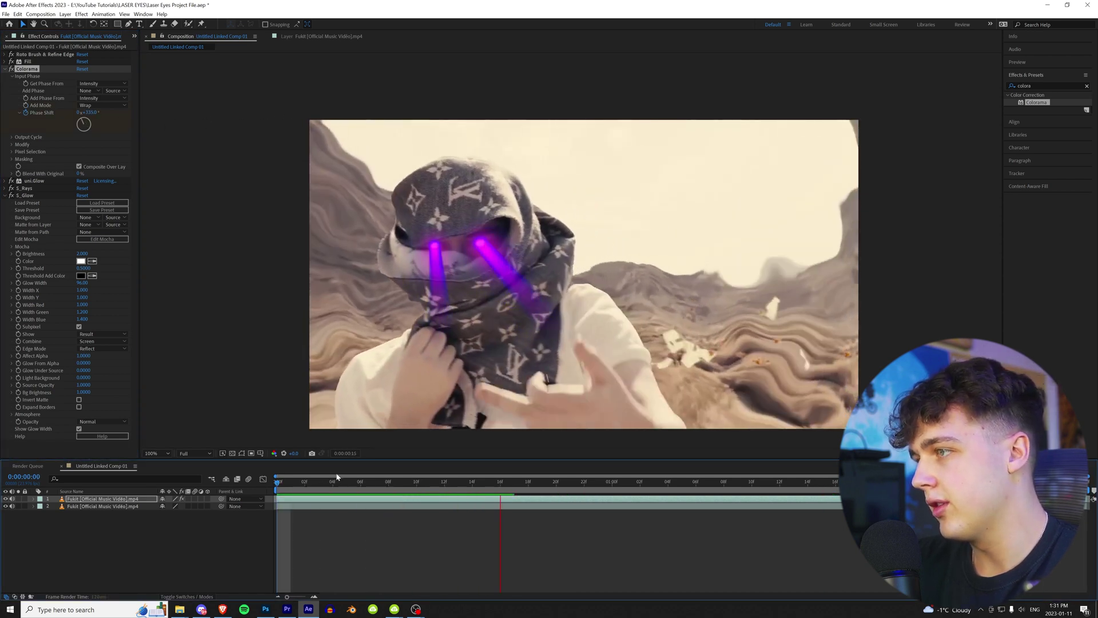
Find the S_Flicker effect by searching for "flicker" and apply it to the top eye layer.
click(1012, 85)
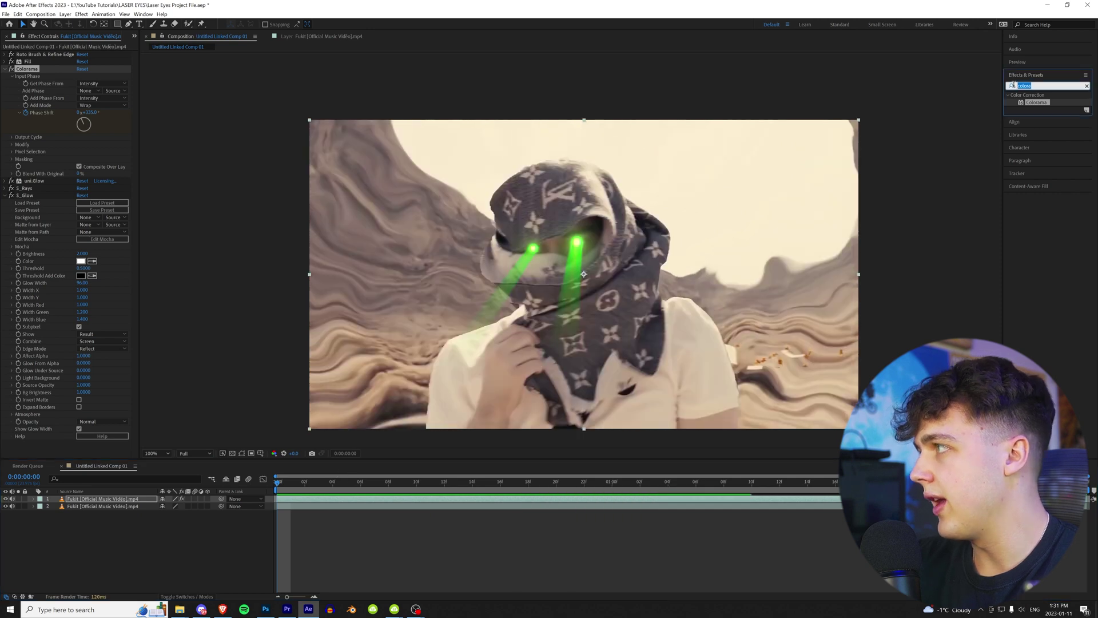
text(flicker)
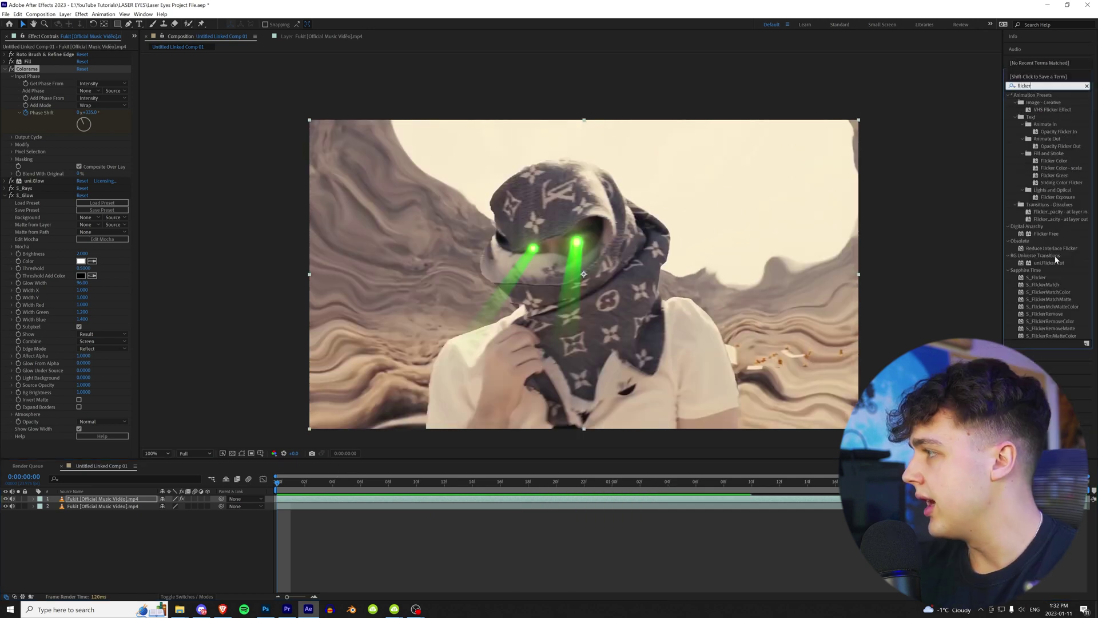
drag(1036, 277, 486, 388)
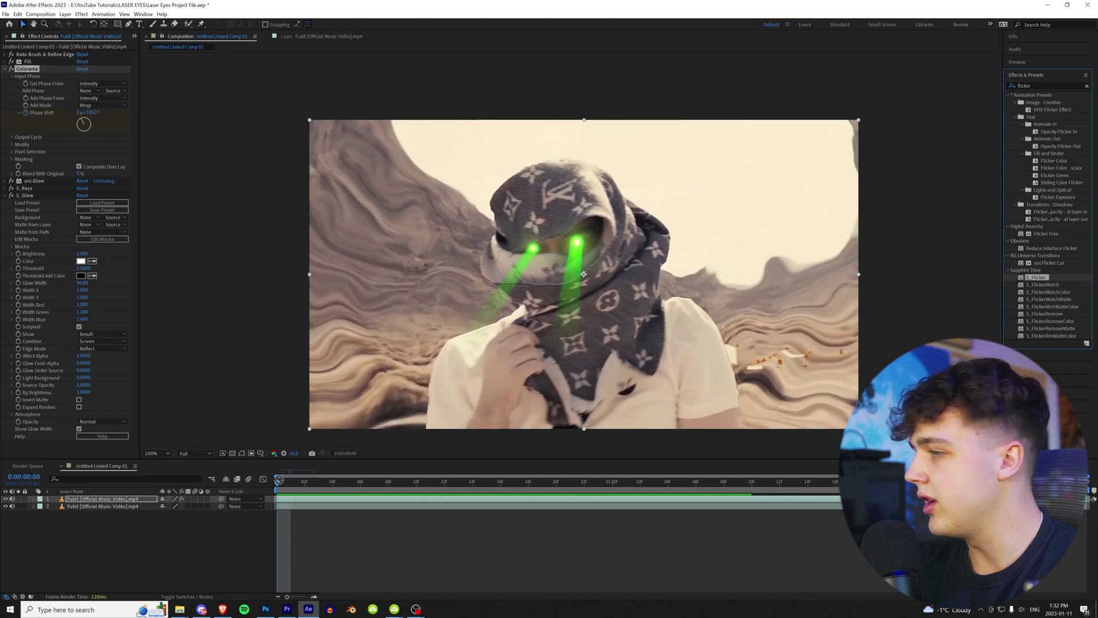
drag(486, 388, 115, 499)
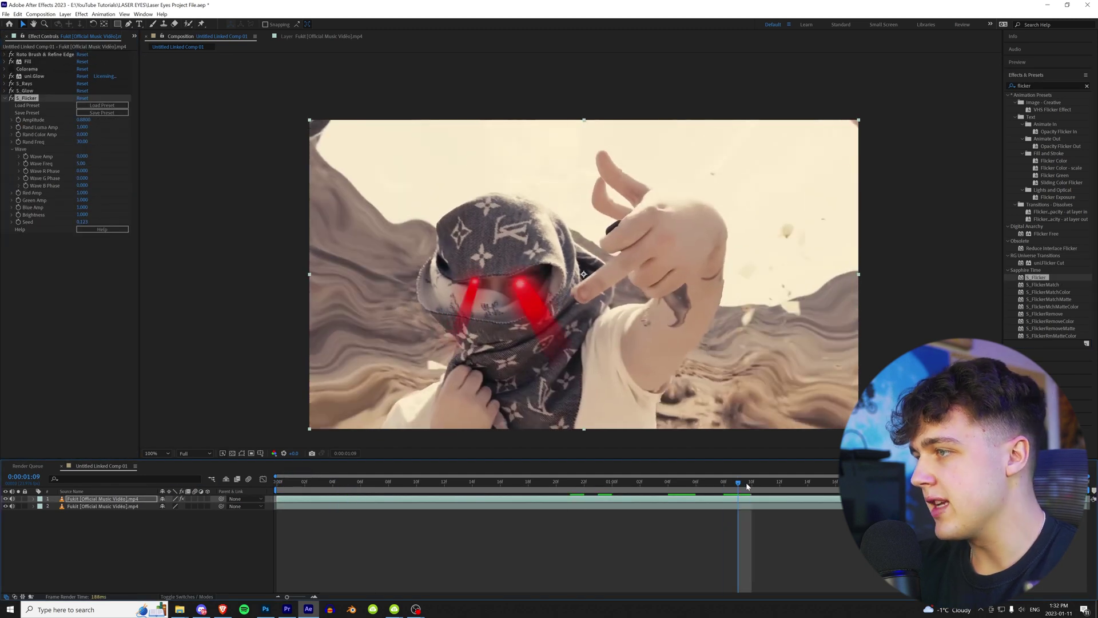